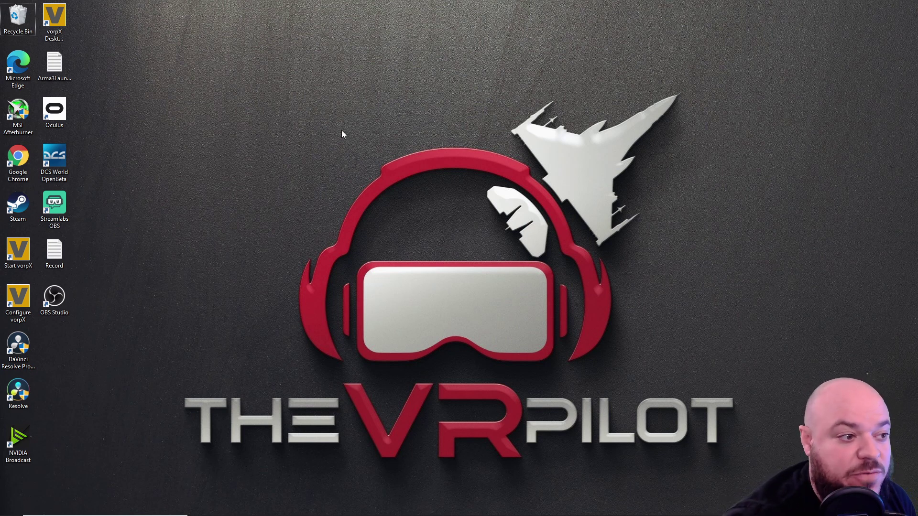
Open NVIDIA Control Panel from the desktop, maximize it, and show the custom resolutions list
right_click(315, 114)
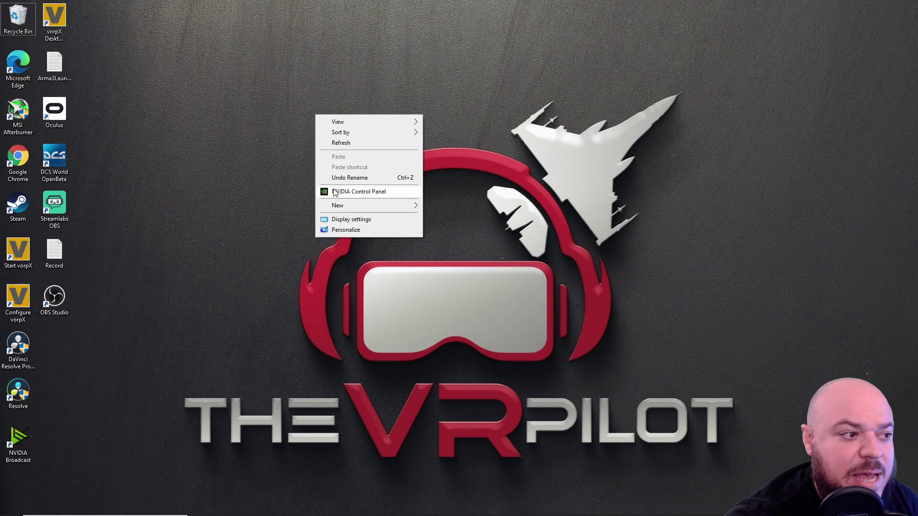
left_click(359, 191)
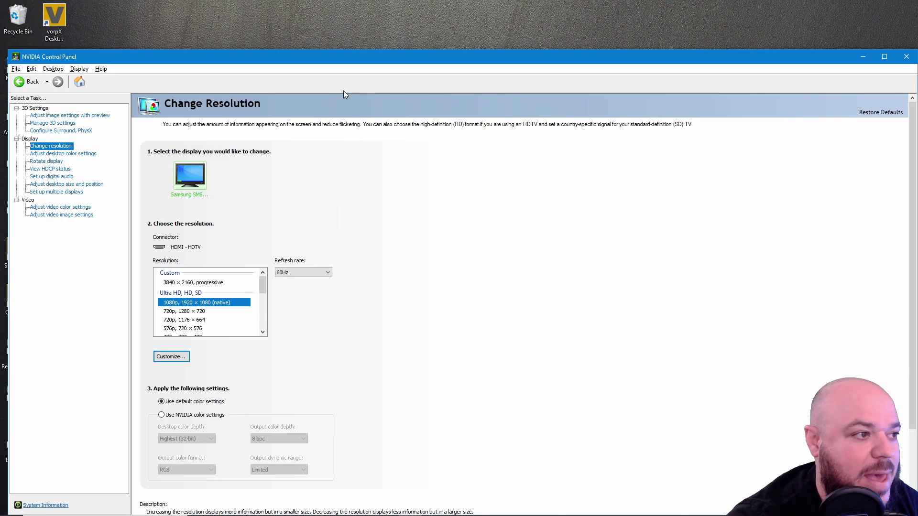
left_click_drag(355, 67, 355, 27)
double_click(359, 28)
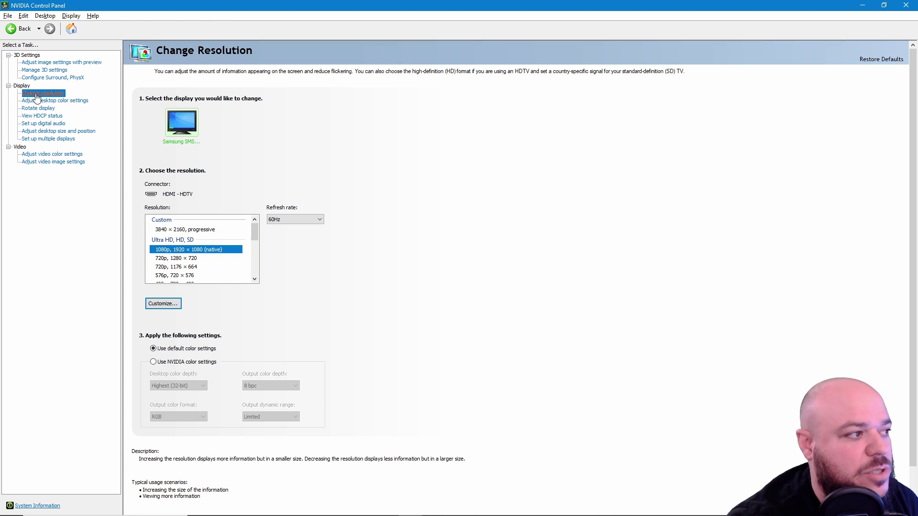
left_click(165, 305)
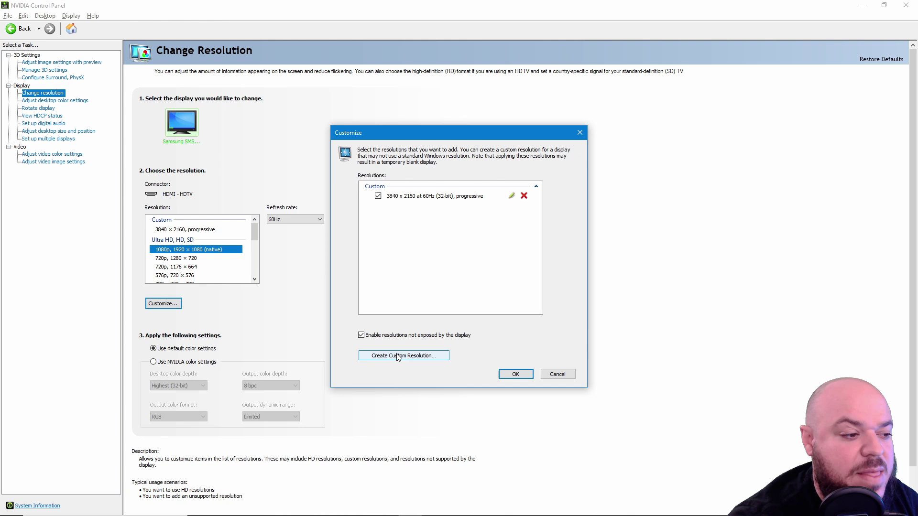
Begin a 3840 × 2160 custom resolution, cancel it, and close the Customize dialog
left_click(414, 356)
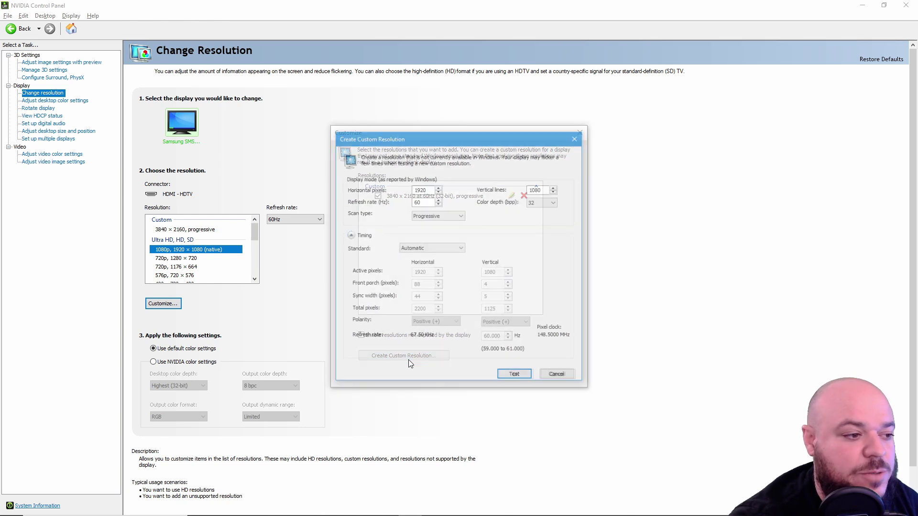
double_click(428, 190)
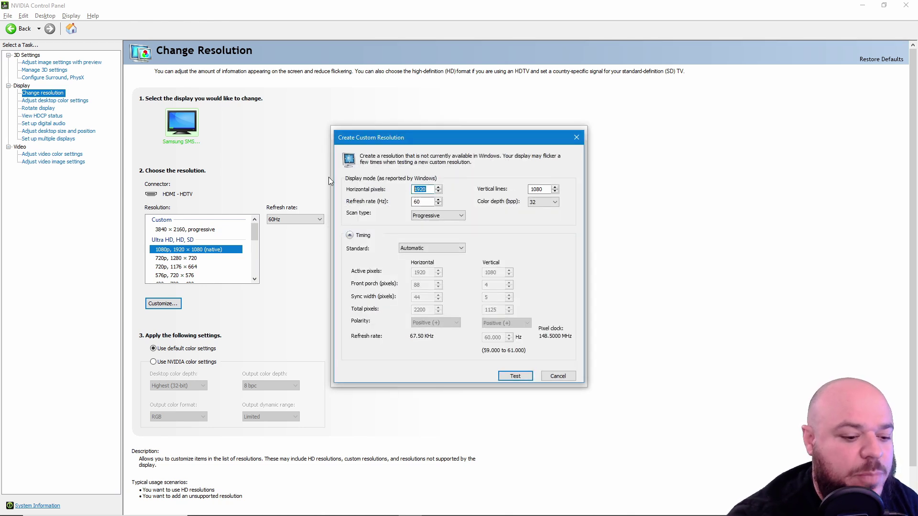
type("3840")
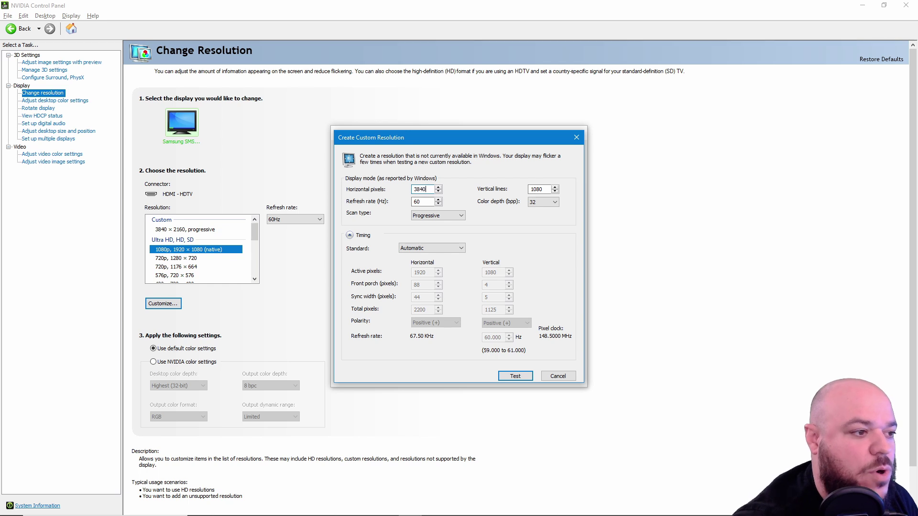
double_click(536, 189)
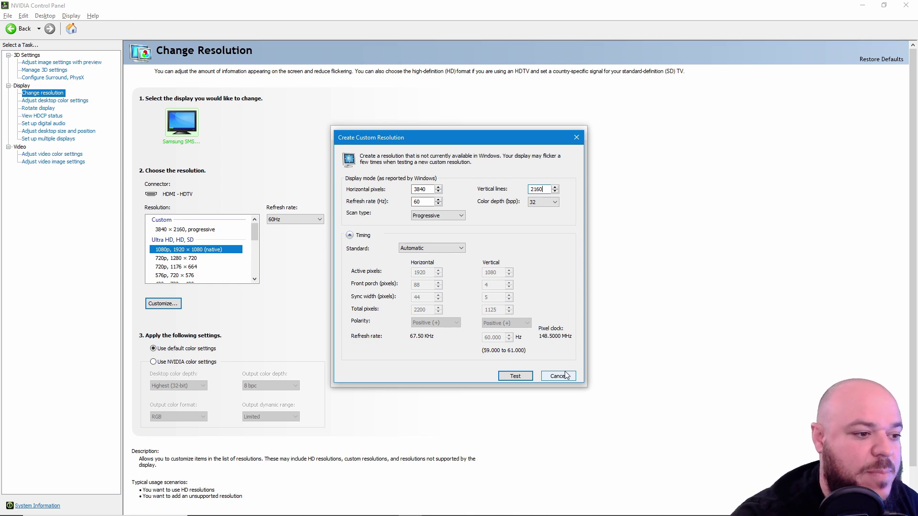
left_click(565, 376)
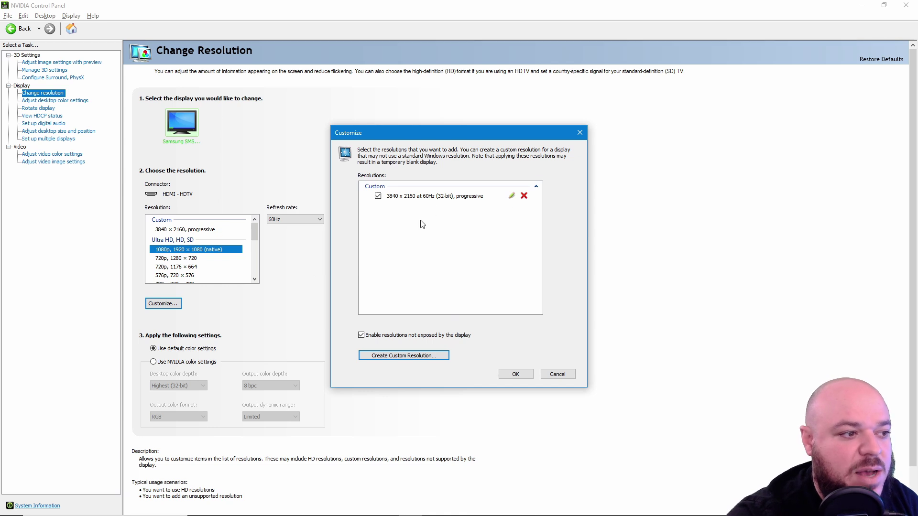
left_click(516, 373)
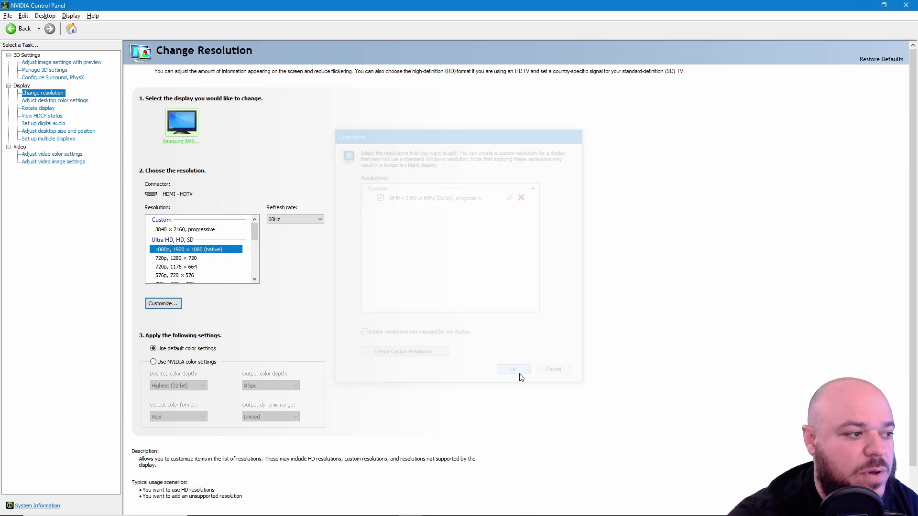
Select 3840 × 2160 progressive, then review DSR - Factors in 3D settings without changing them
left_click(186, 231)
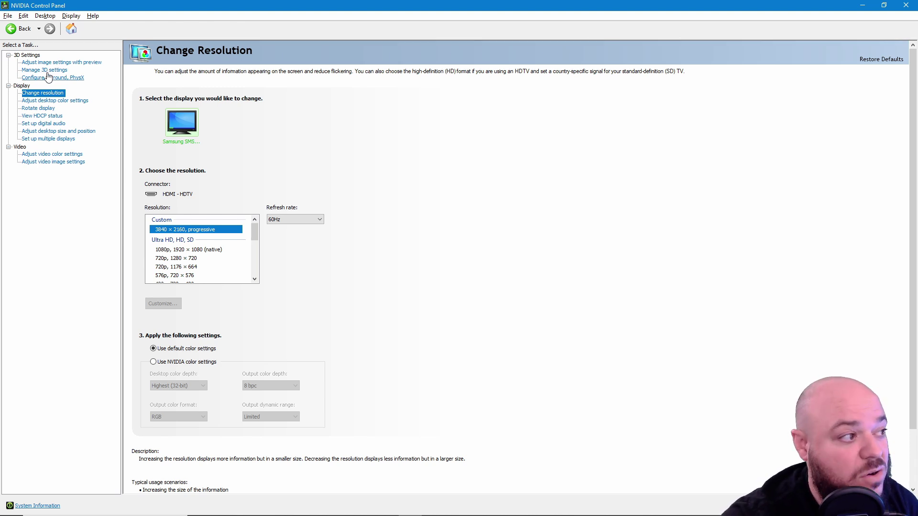
left_click(45, 71)
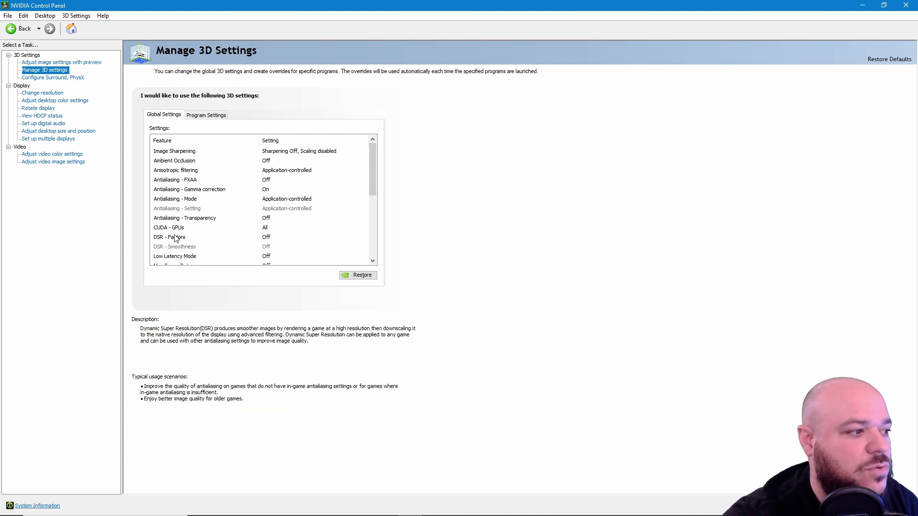
left_click(274, 236)
left_click(274, 237)
scroll(282, 286, "down", 1)
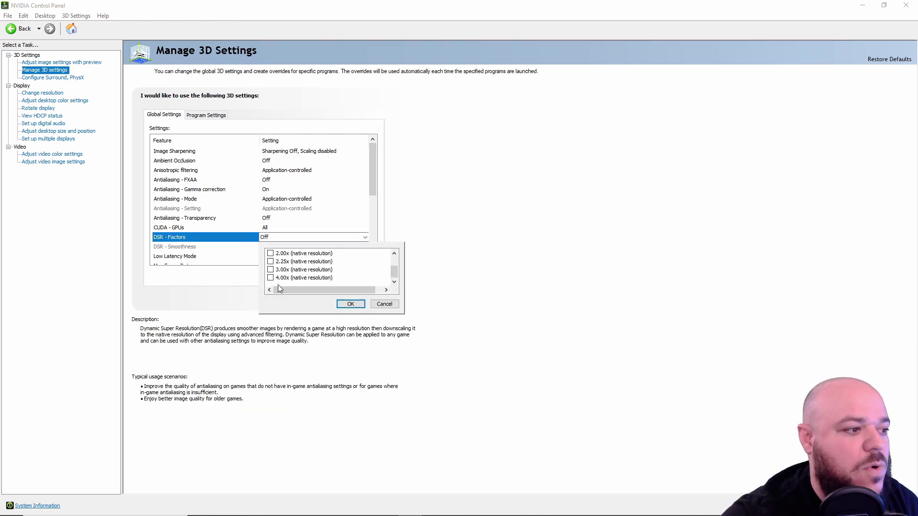
left_click(384, 304)
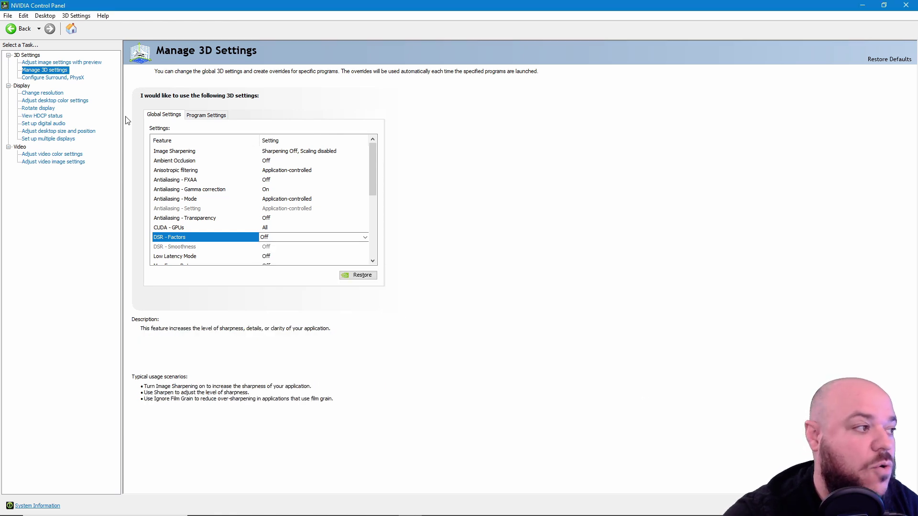
left_click(45, 94)
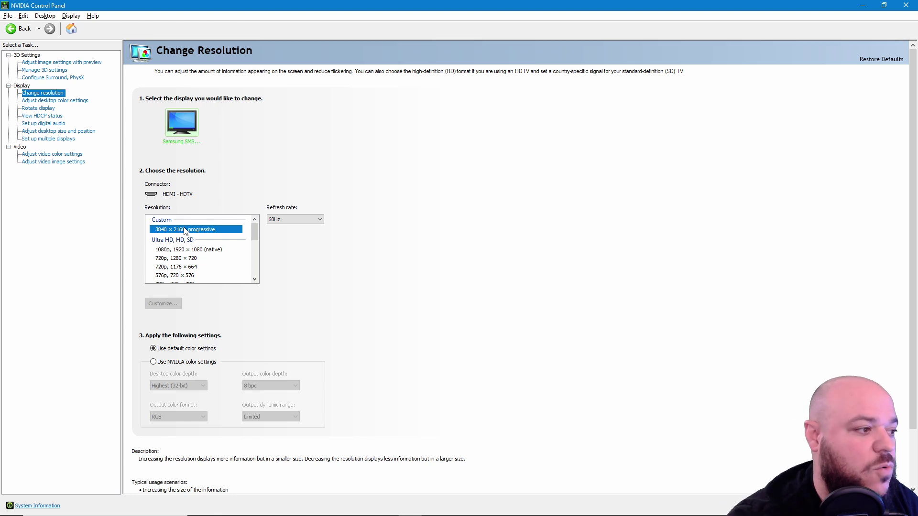
Briefly pick 1080p, then reselect 3840 × 2160 progressive as the resolution
left_click(207, 252)
left_click(208, 232)
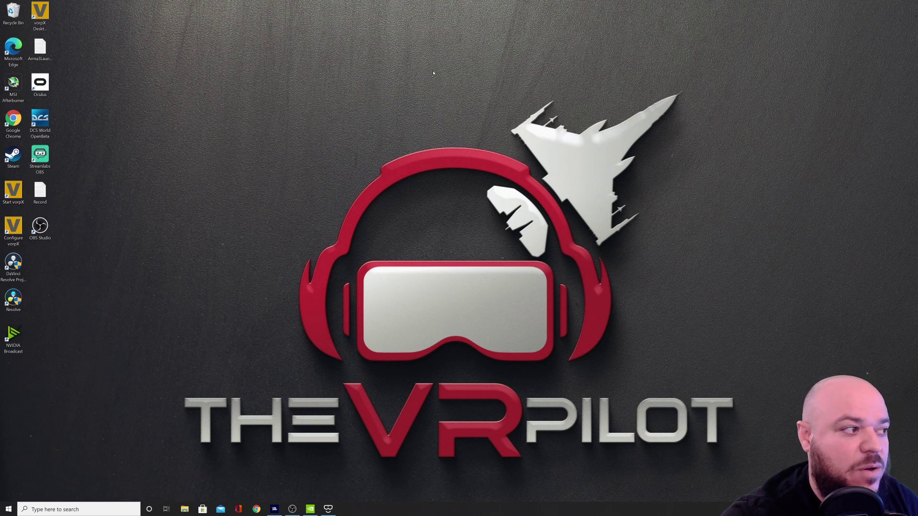
Set the Windows display scaling to 250% in Display settings
right_click(458, 58)
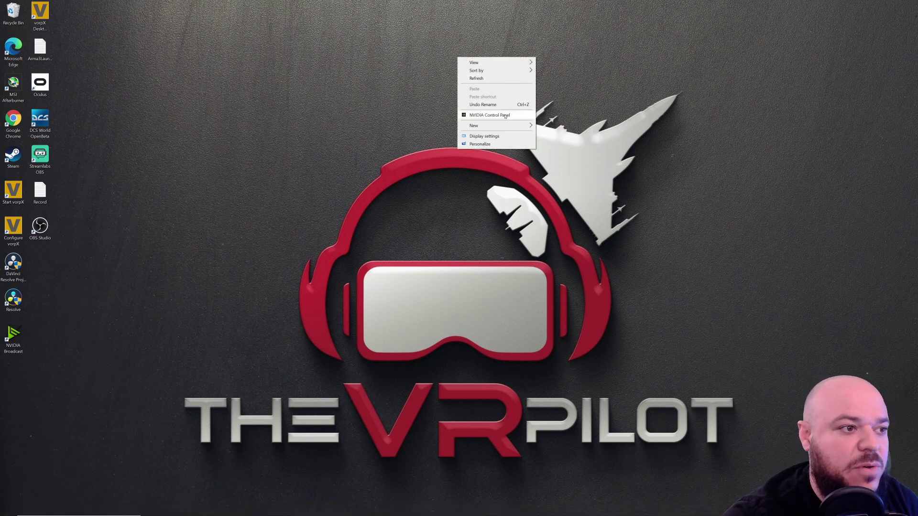
left_click(484, 137)
right_click(434, 98)
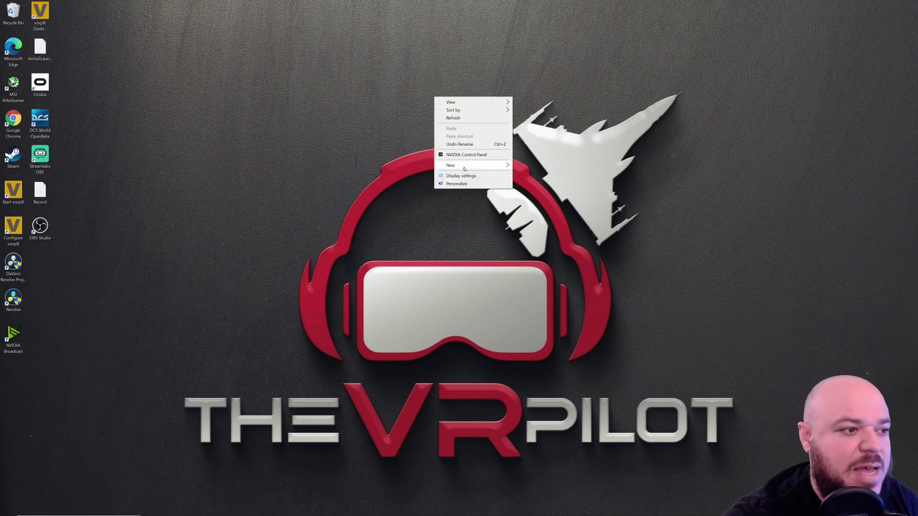
left_click(462, 176)
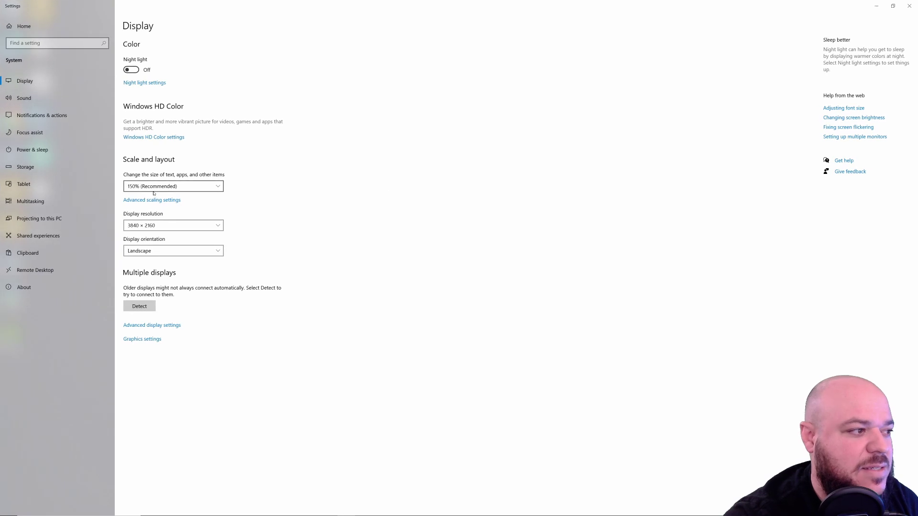
left_click(154, 186)
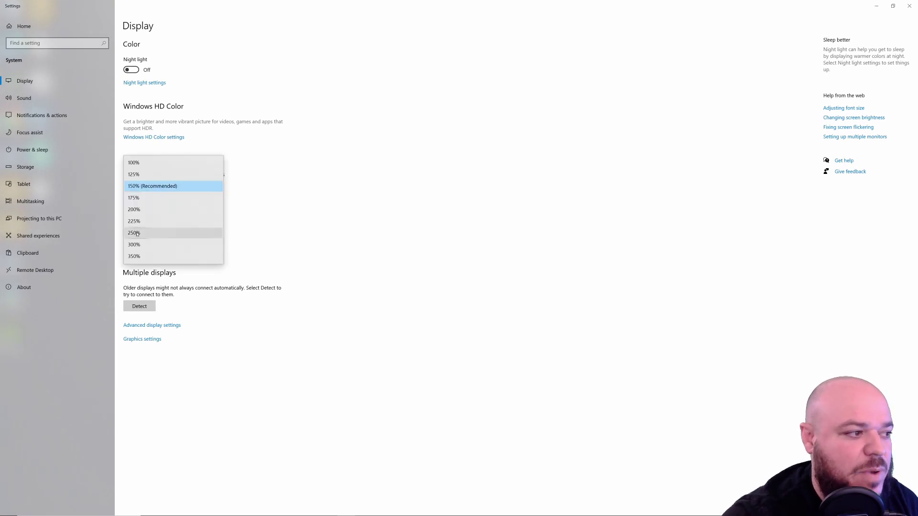
left_click(152, 233)
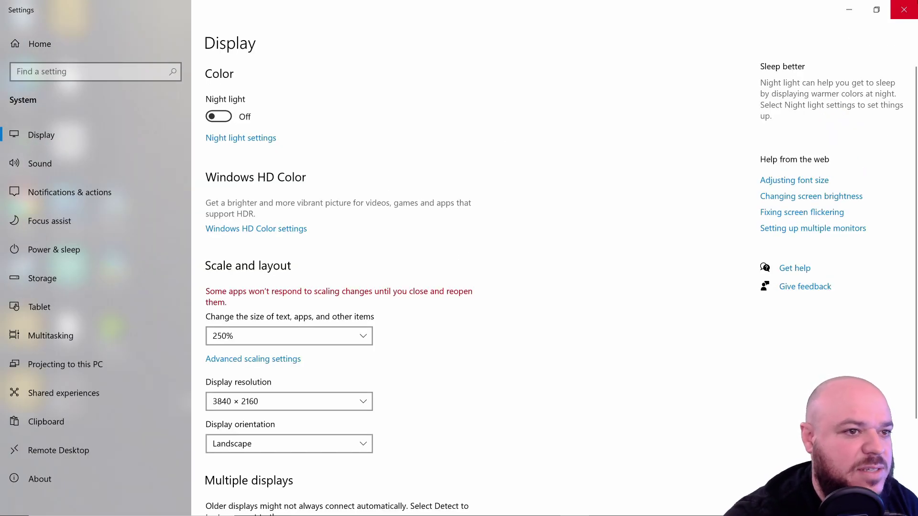
Restore and reposition the Settings window, then close it
left_click(876, 10)
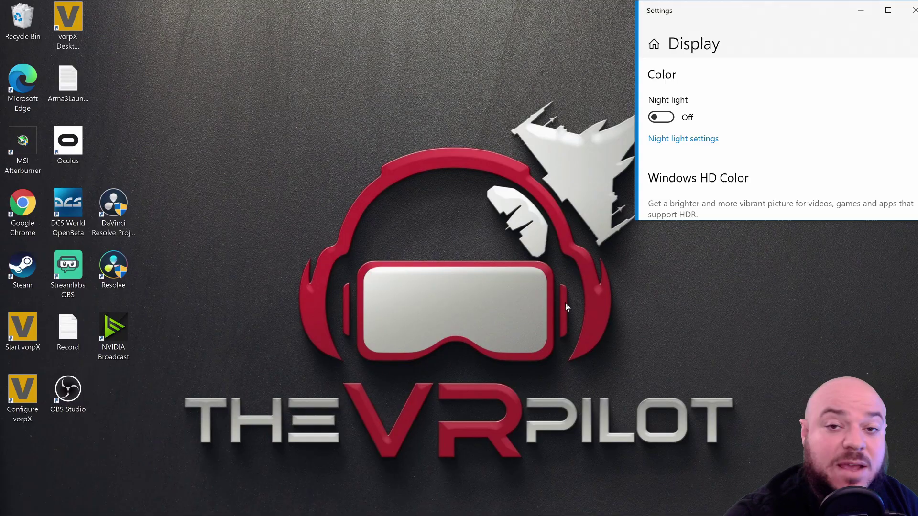
left_click_drag(742, 10, 460, 103)
double_click(461, 103)
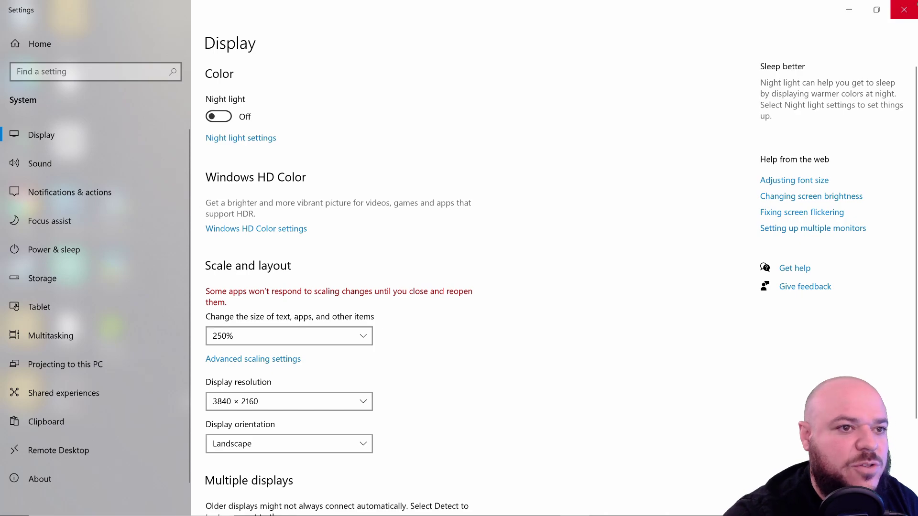
left_click(903, 9)
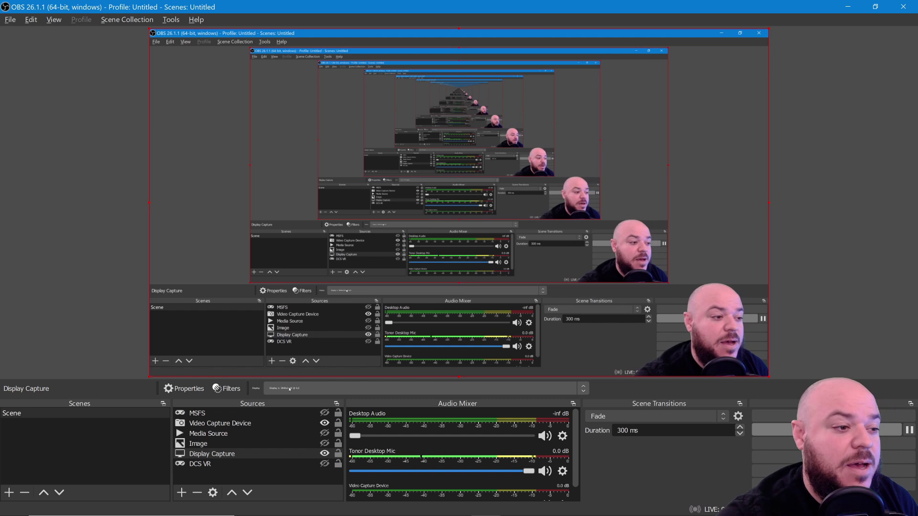
Minimize OBS Studio to reveal Microsoft Flight Simulator's Options menu
left_click(847, 7)
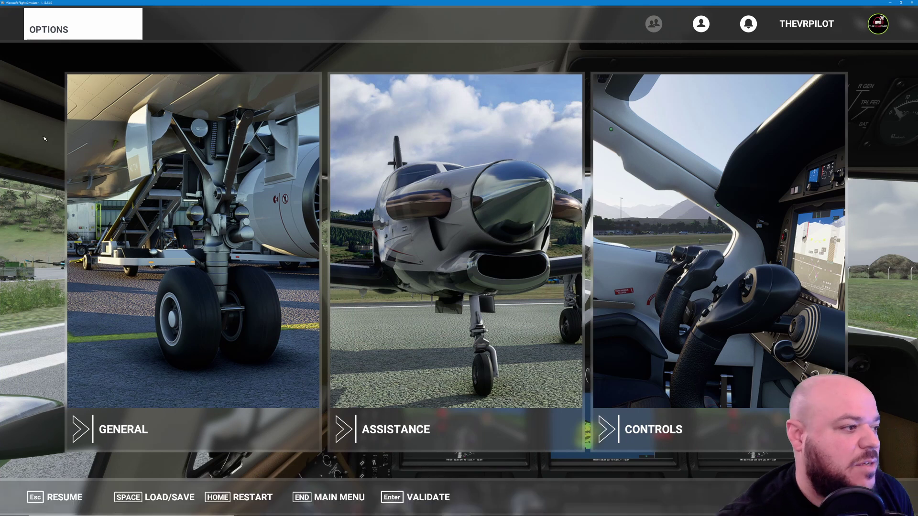
View the GENERAL graphics settings page, then go back to the main Options menu
left_click(261, 241)
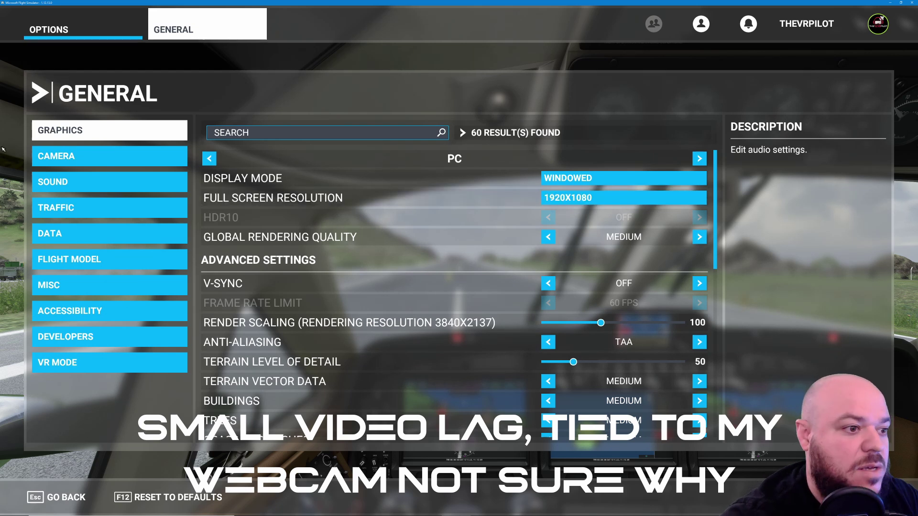
key("Escape")
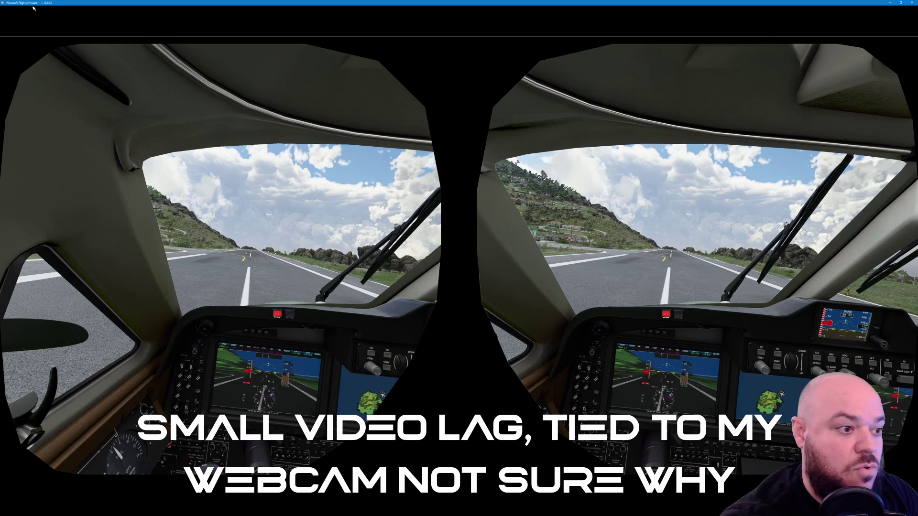
Bring up the window switcher with Alt+Tab to head to OBS
key("alt+Tab")
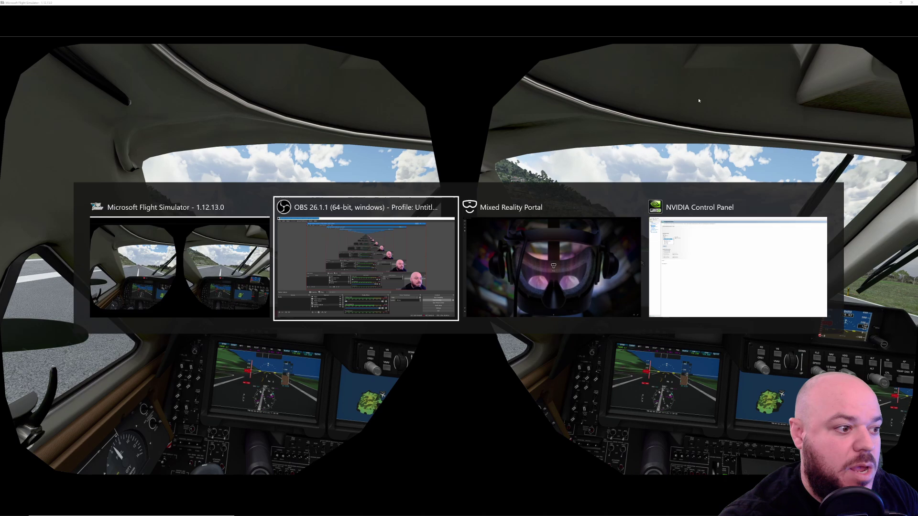